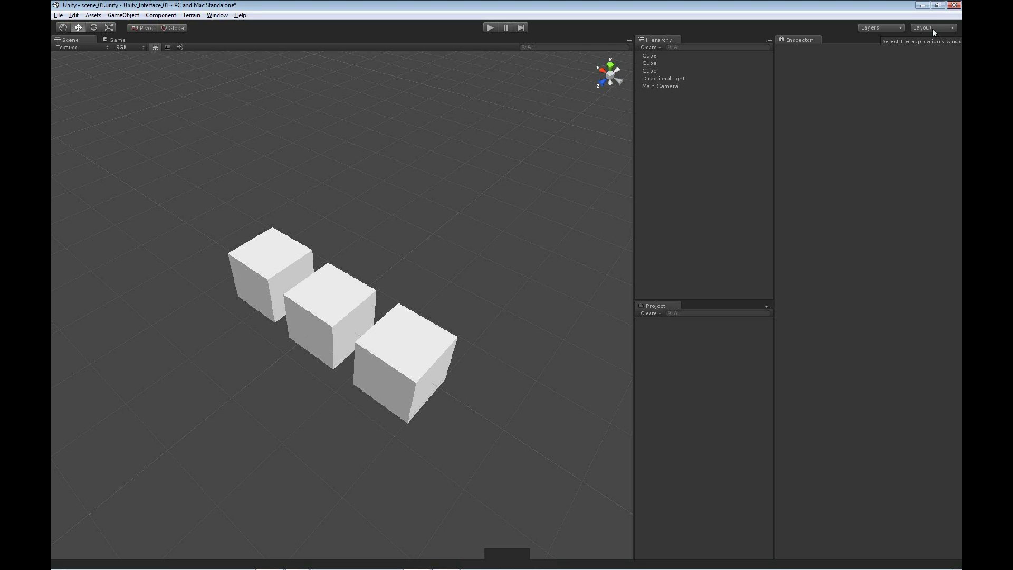
Try the preset window layouts 2 by 3, 4 Split, Tall and Wide in turn.
click(954, 31)
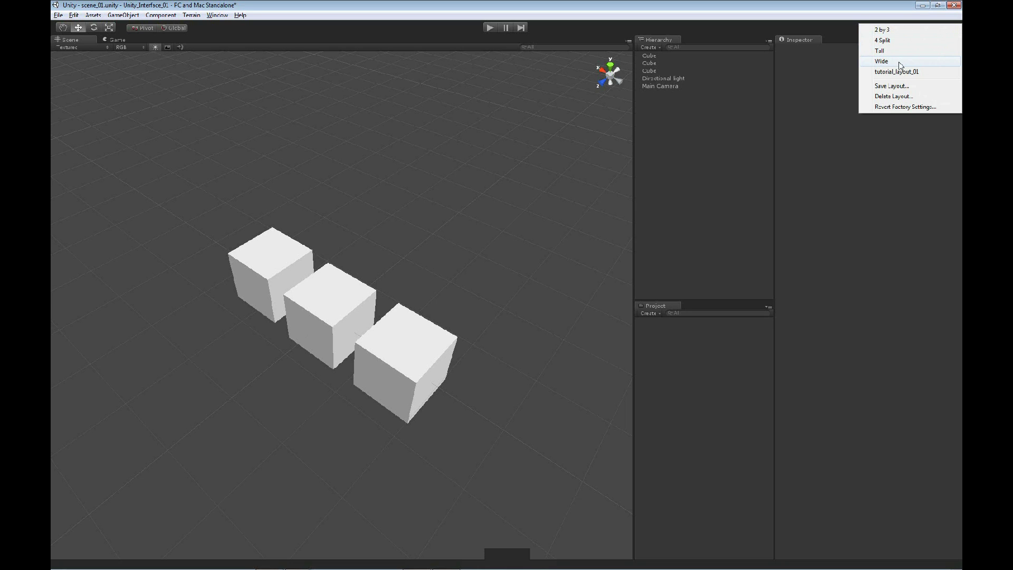
click(885, 30)
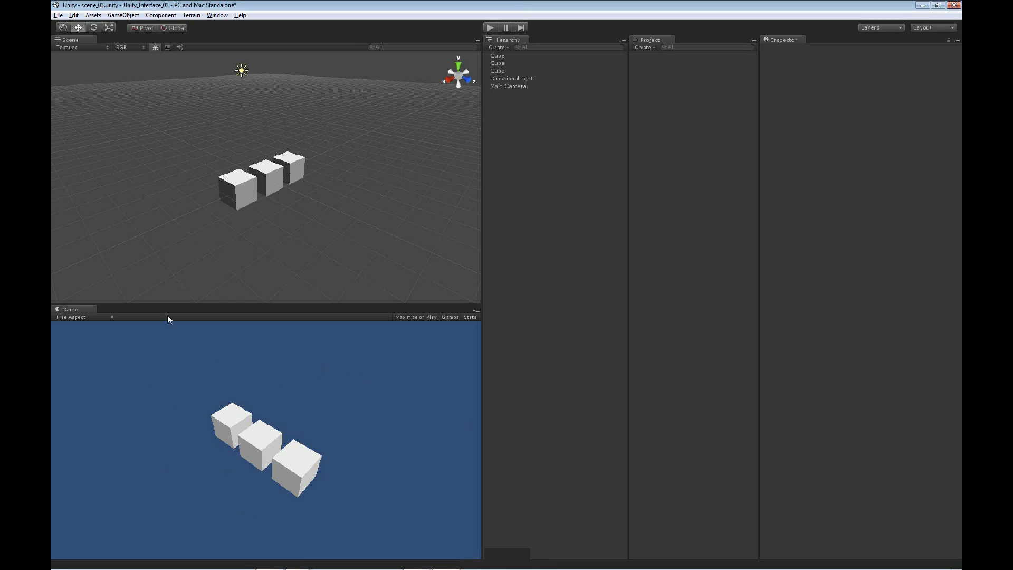
click(952, 30)
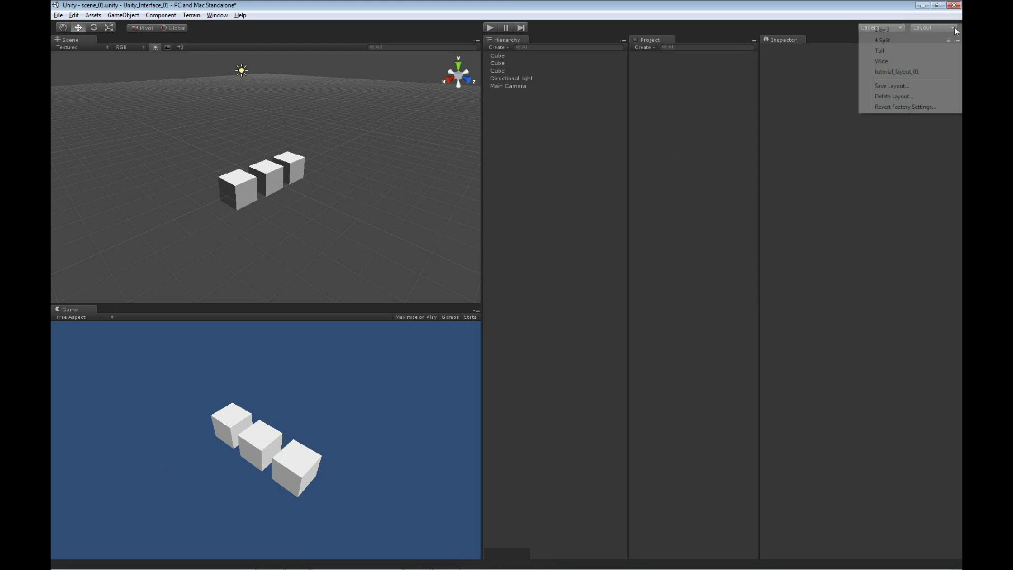
click(914, 41)
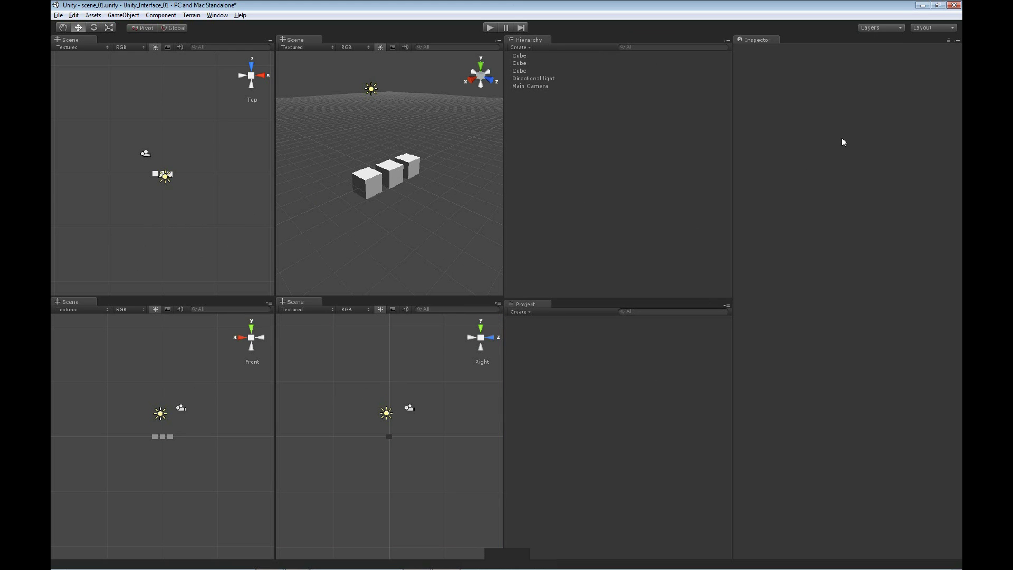
click(953, 28)
click(880, 51)
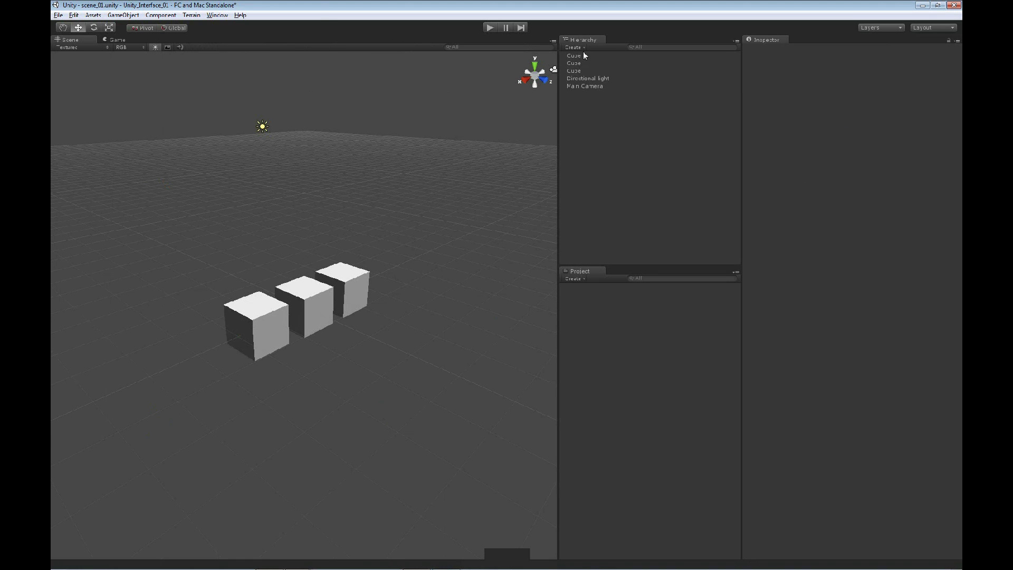
click(949, 28)
click(896, 63)
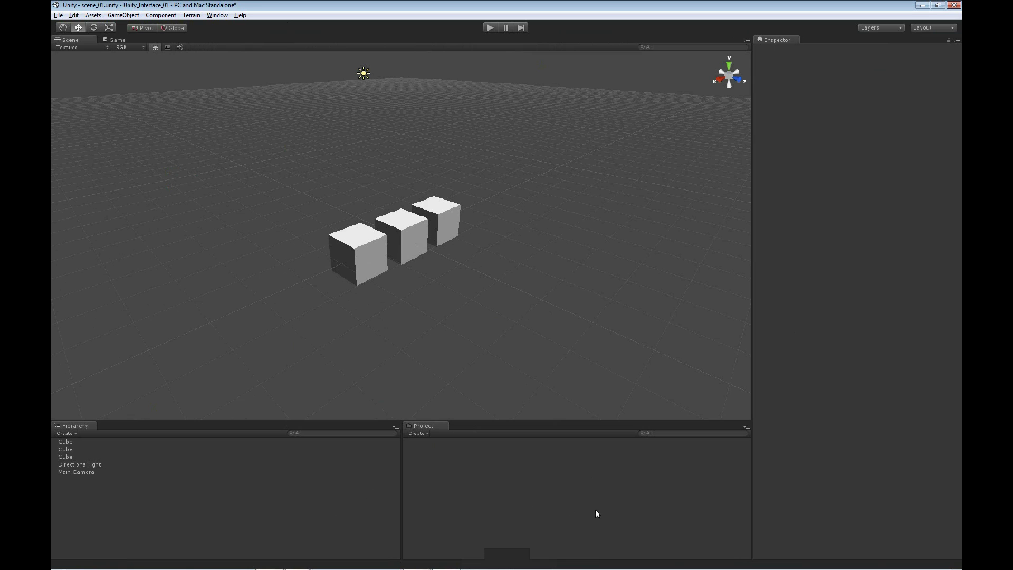
Load the saved layout tutorial_layout_01, then show the Game view briefly and return to the Scene view.
click(954, 29)
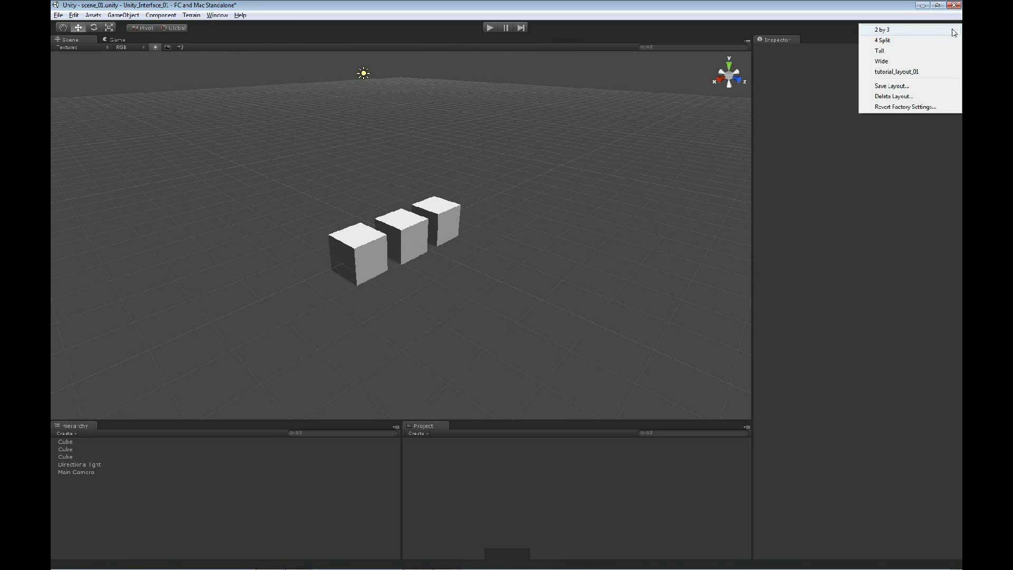
click(900, 73)
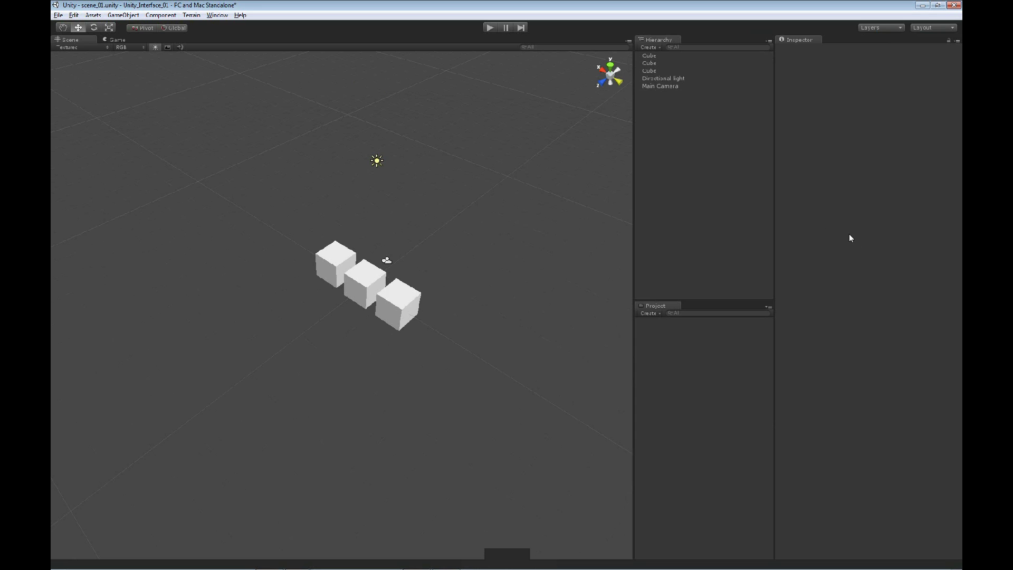
click(111, 40)
click(74, 40)
Undock the Project panel into a floating window and reposition it over the Scene view.
drag(663, 306, 292, 322)
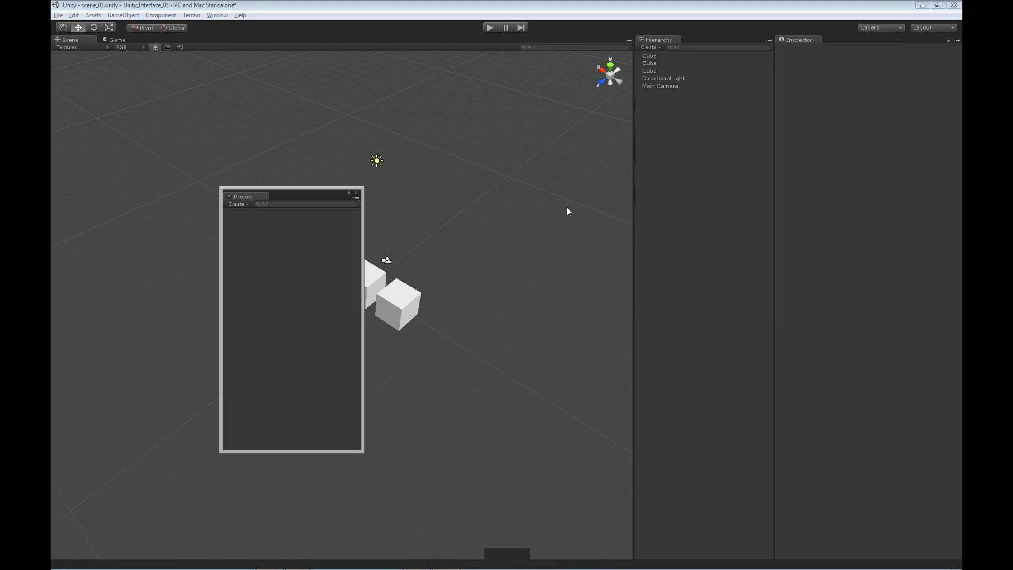
drag(245, 192, 387, 233)
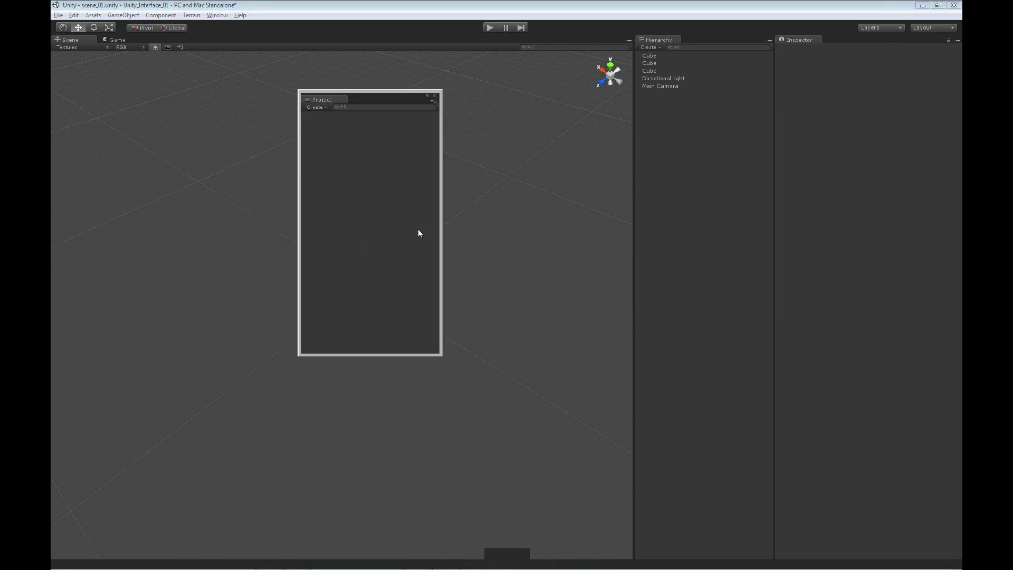
drag(384, 98, 380, 196)
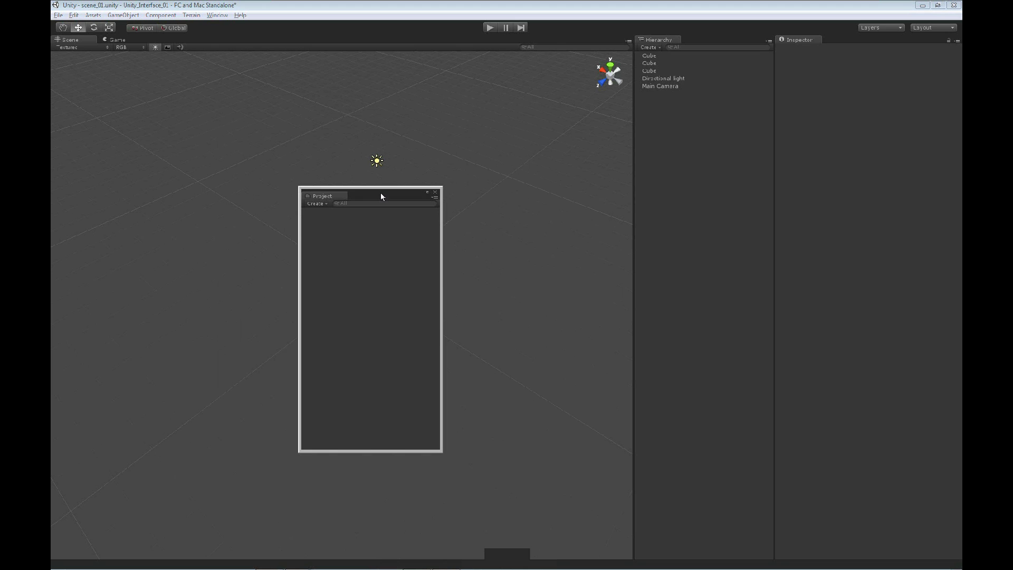
Dock the floating Project panel beside the Game tab and switch among the Scene, Game and Project tabs.
drag(338, 197, 713, 289)
drag(737, 189, 150, 40)
click(106, 40)
click(72, 40)
click(118, 40)
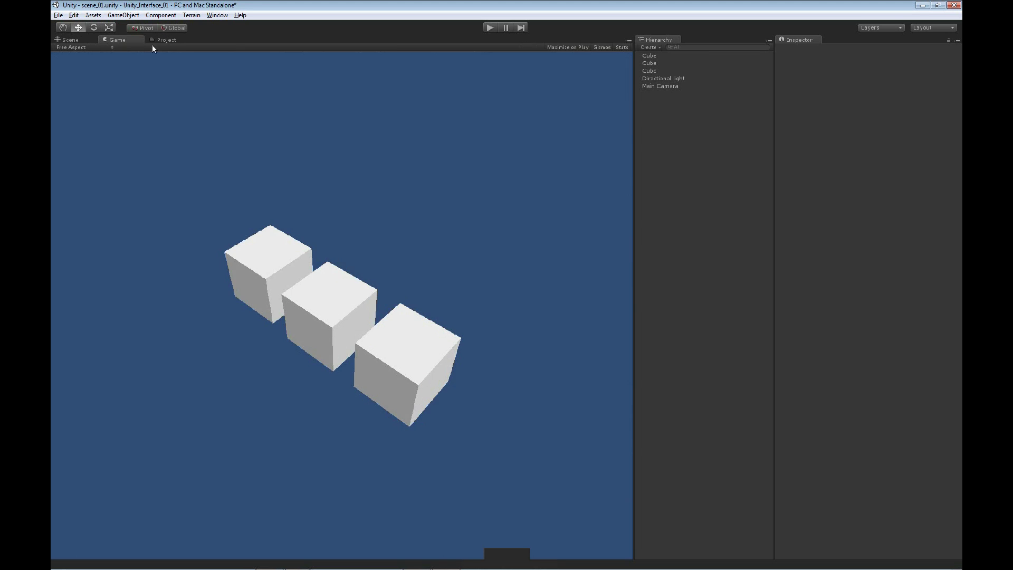
click(169, 41)
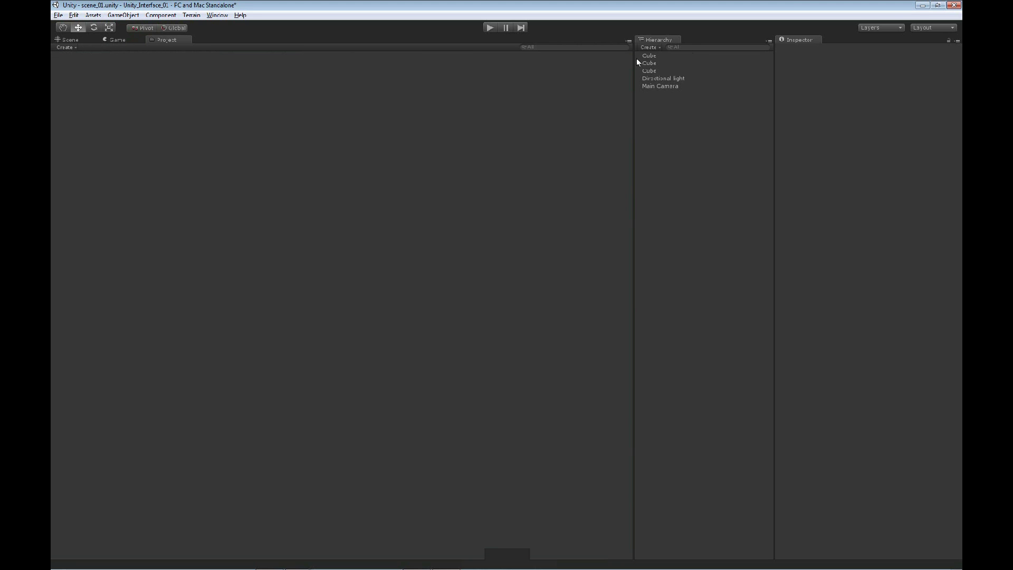
Close the Project tab docked beside the Game view.
right_click(166, 40)
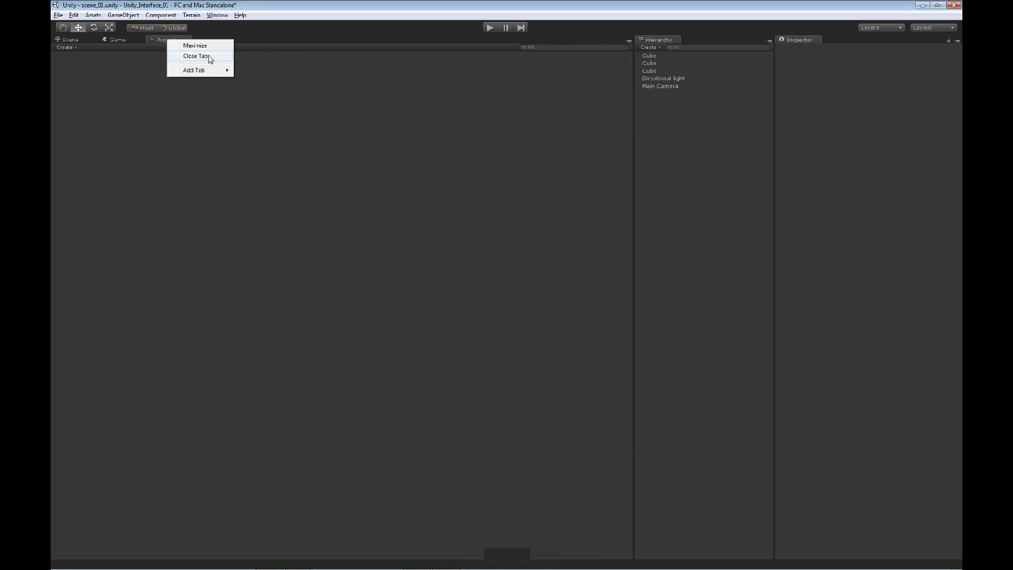
click(628, 42)
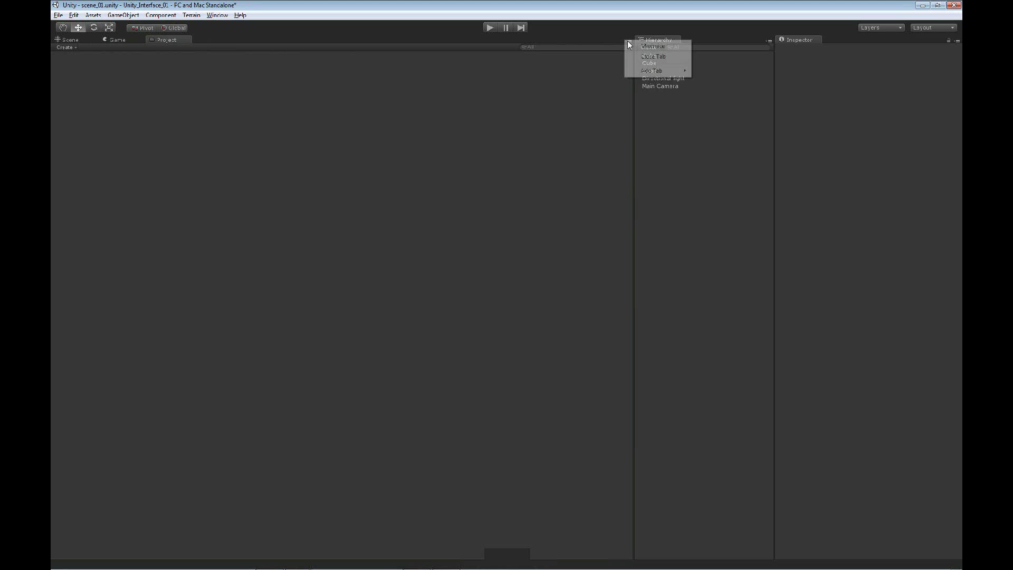
click(659, 57)
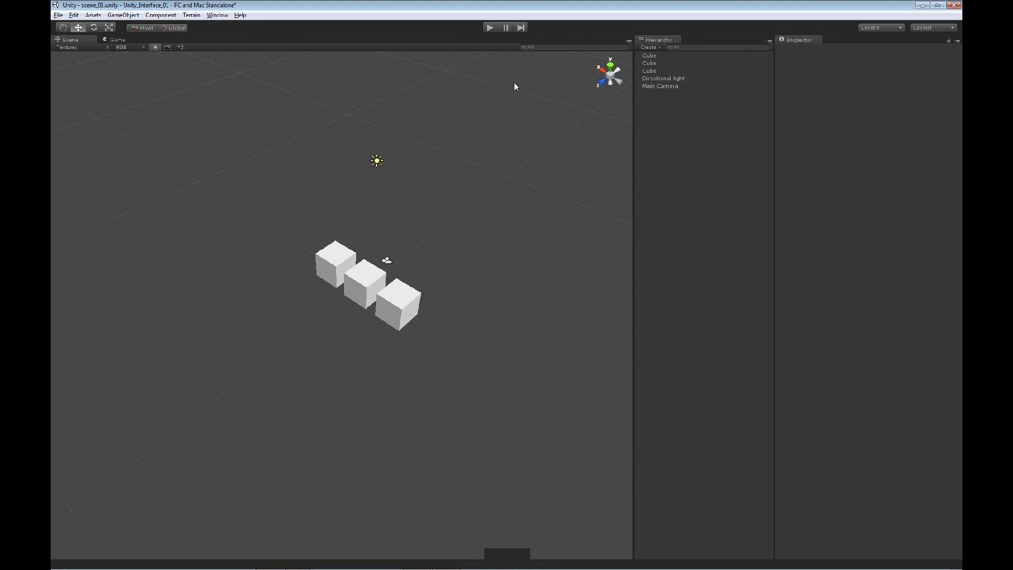
click(627, 41)
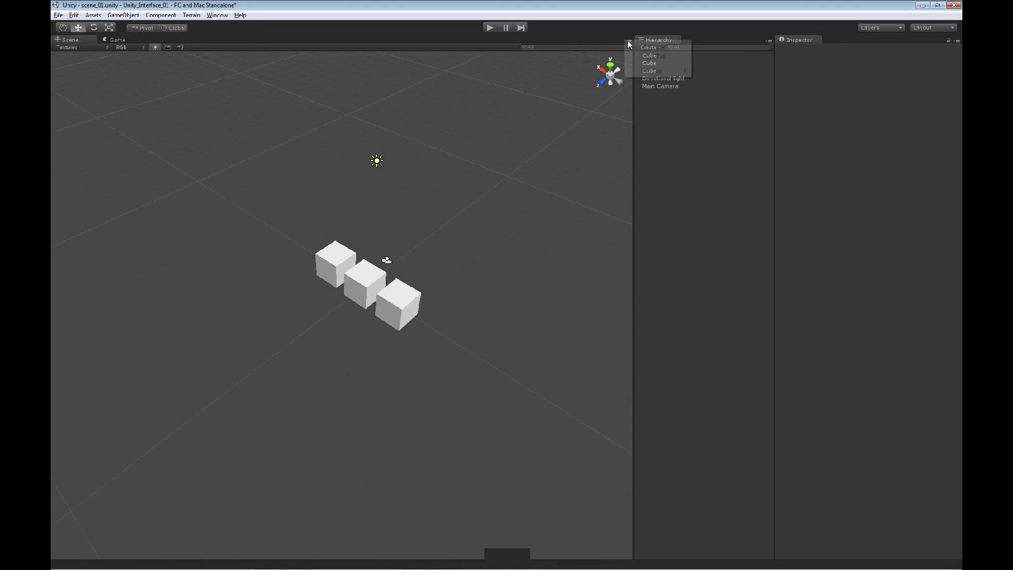
mouse_move(651, 71)
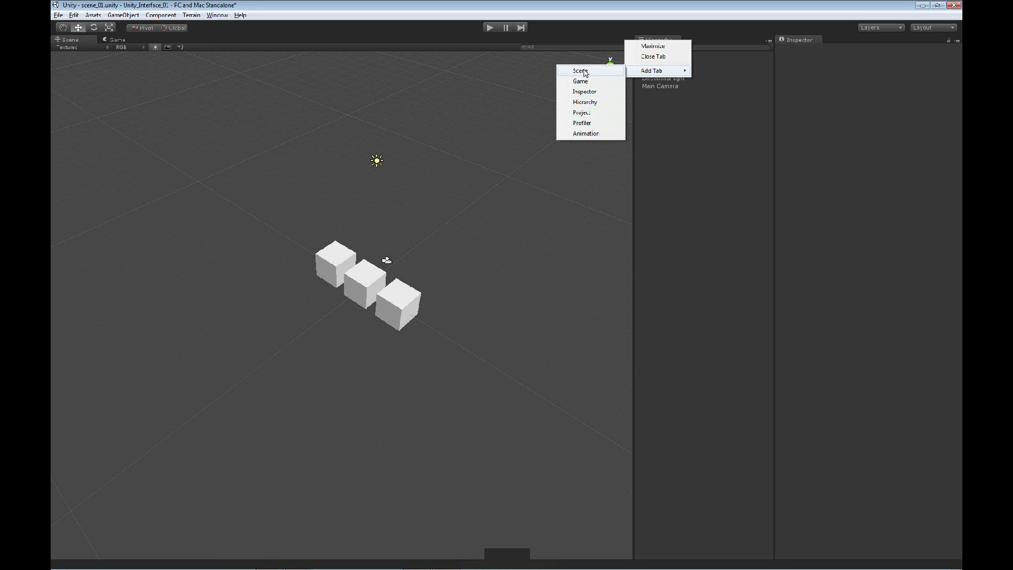
click(704, 175)
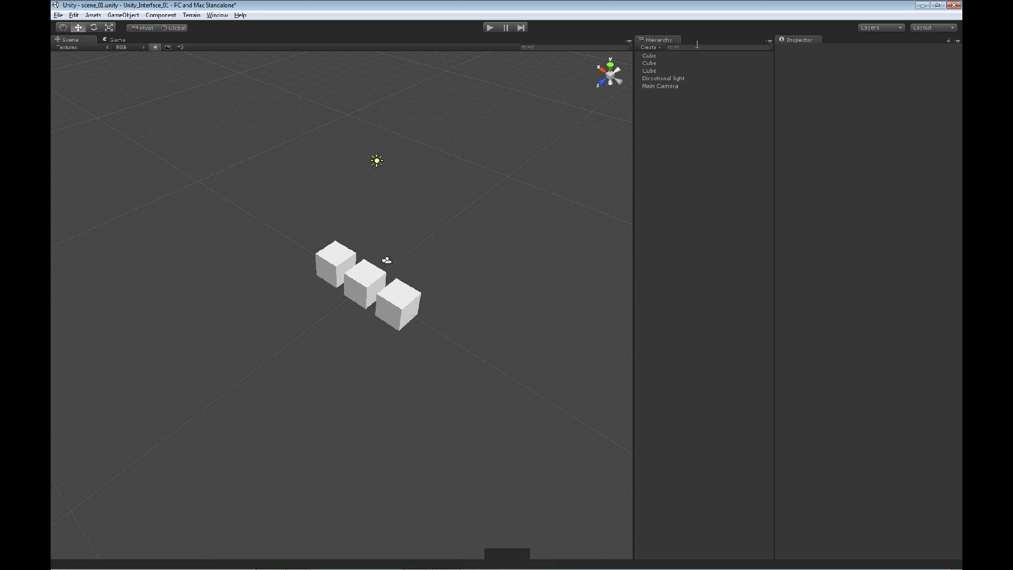
Add a Project tab to the Hierarchy panel's group and switch between the two tabs.
click(766, 40)
mouse_move(786, 72)
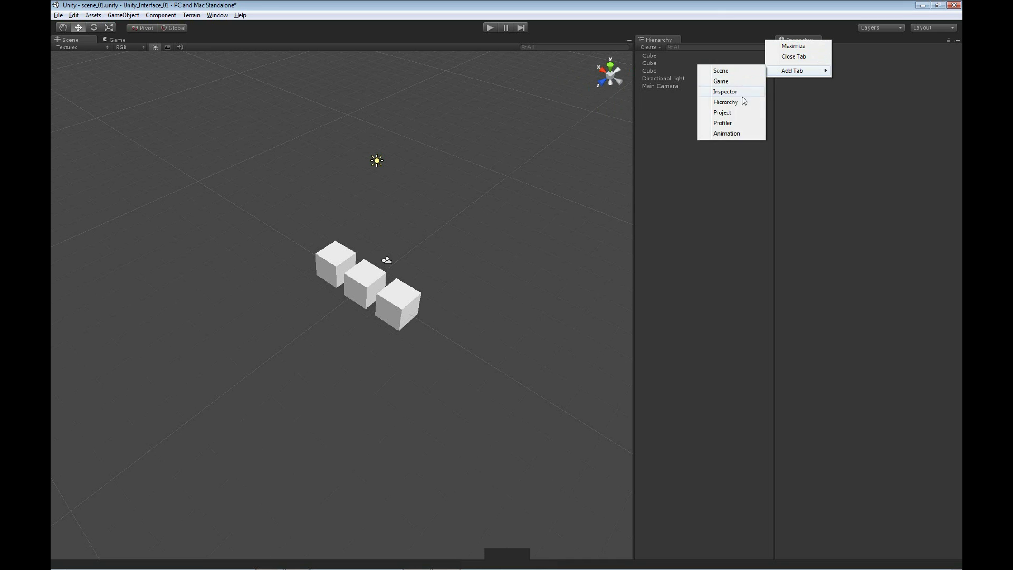
click(722, 113)
click(655, 40)
click(684, 39)
click(672, 39)
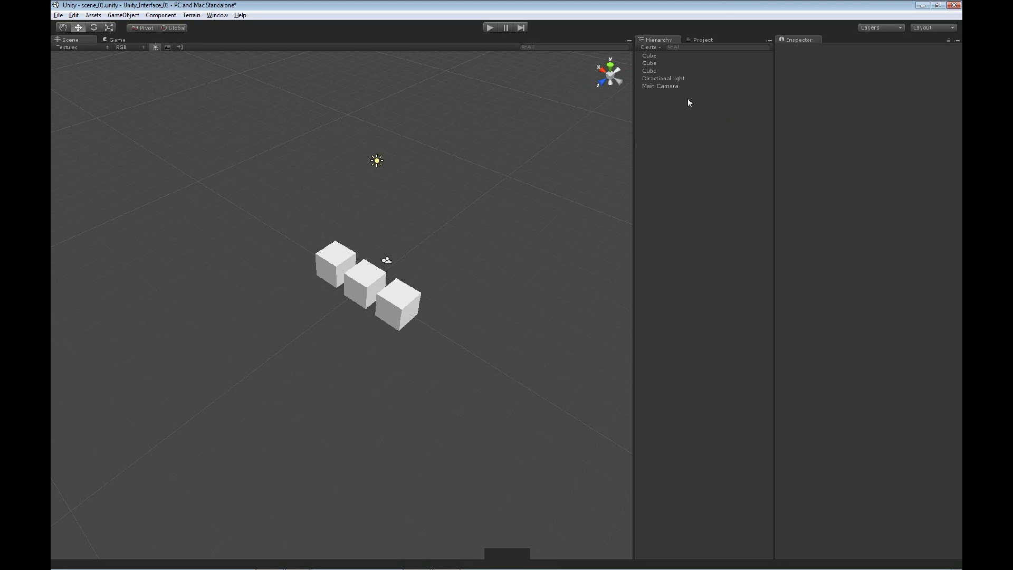
click(703, 40)
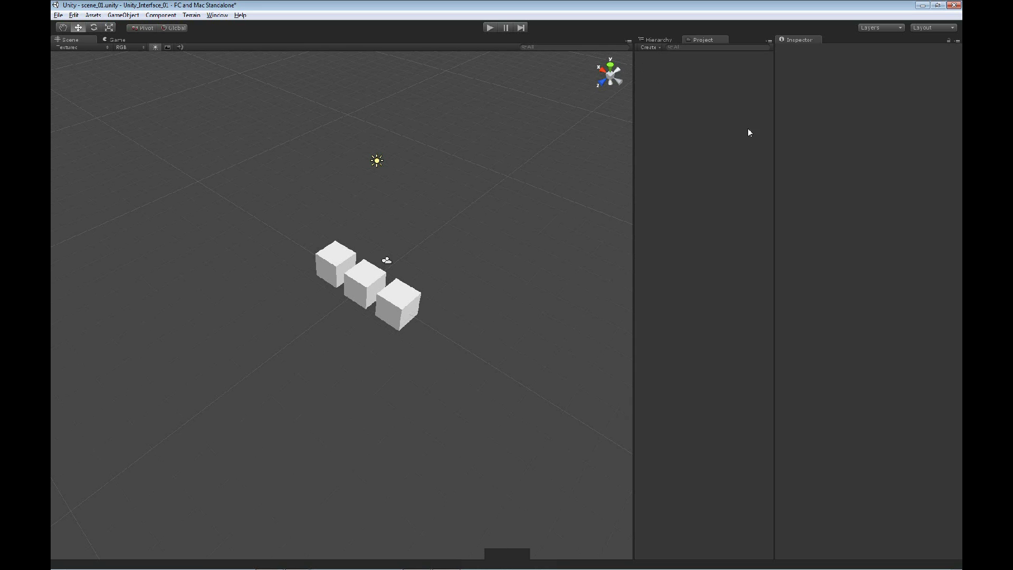
Dock the Project panel below the Scene view and the Game view to its right, with Scene and Game about equally wide.
click(657, 39)
drag(704, 38, 513, 498)
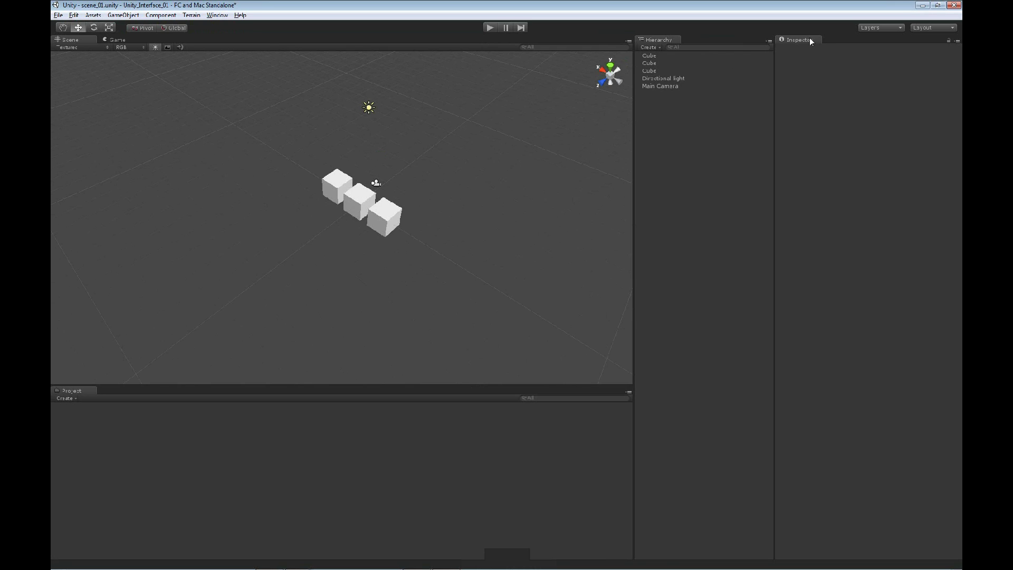
drag(118, 40, 609, 213)
drag(440, 227, 334, 242)
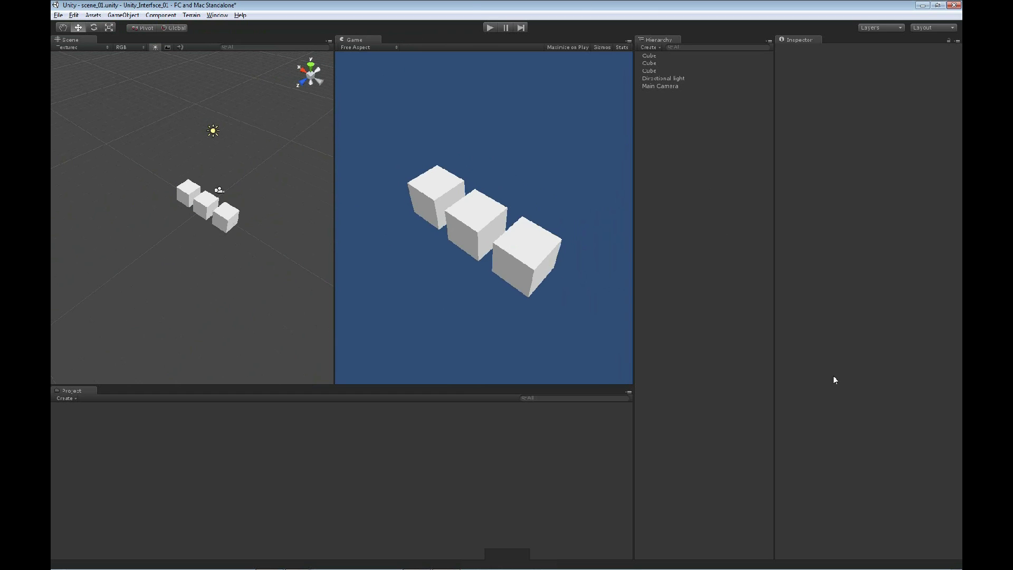
Save the current window arrangement as a layout named temp.
click(929, 28)
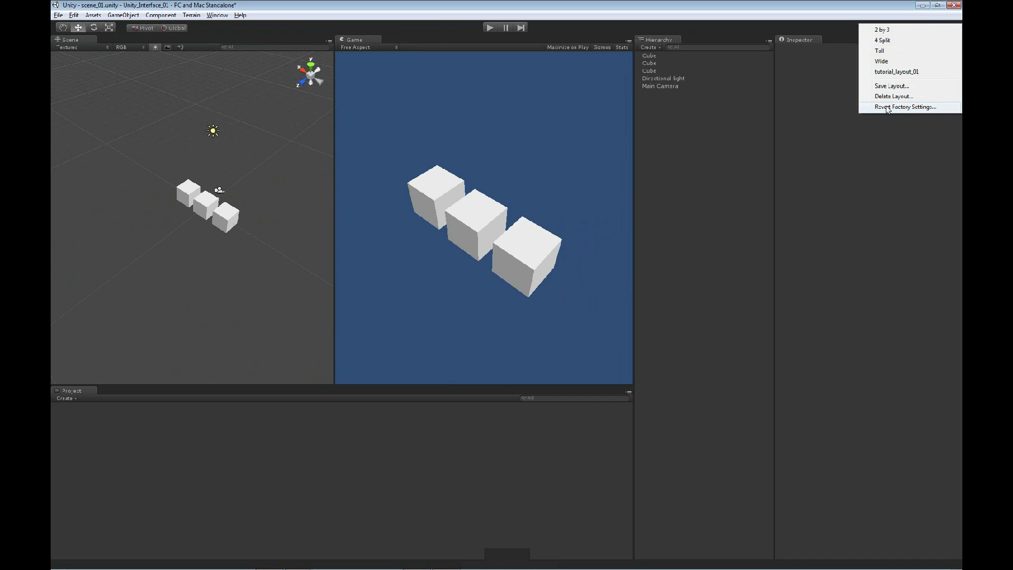
click(894, 86)
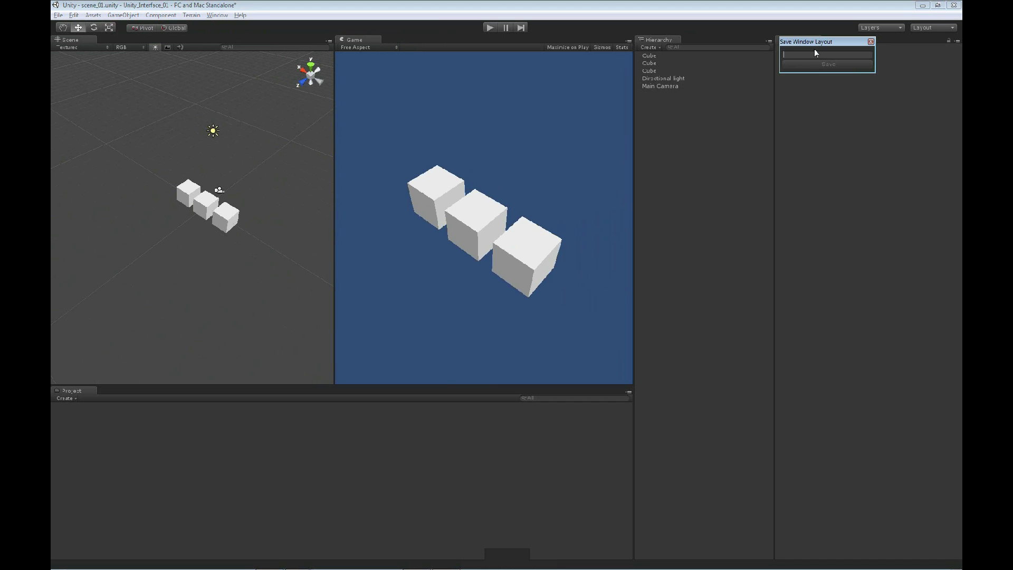
drag(812, 45, 812, 81)
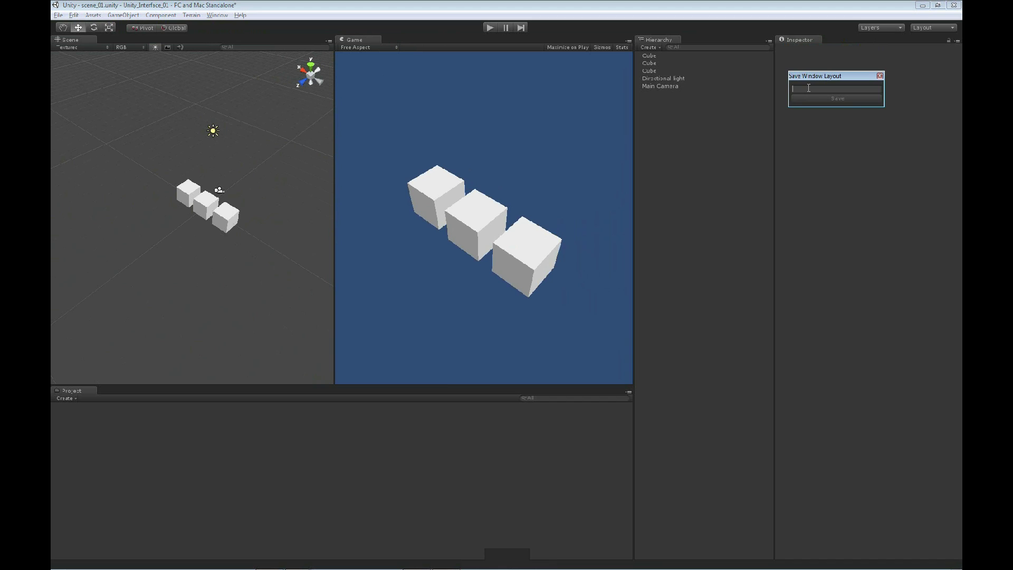
text(temp)
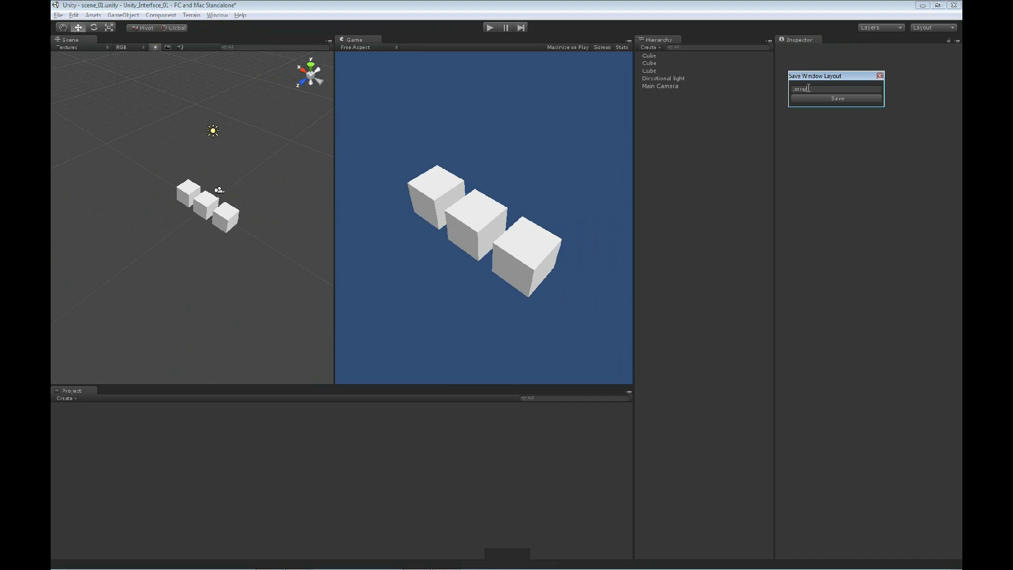
click(847, 99)
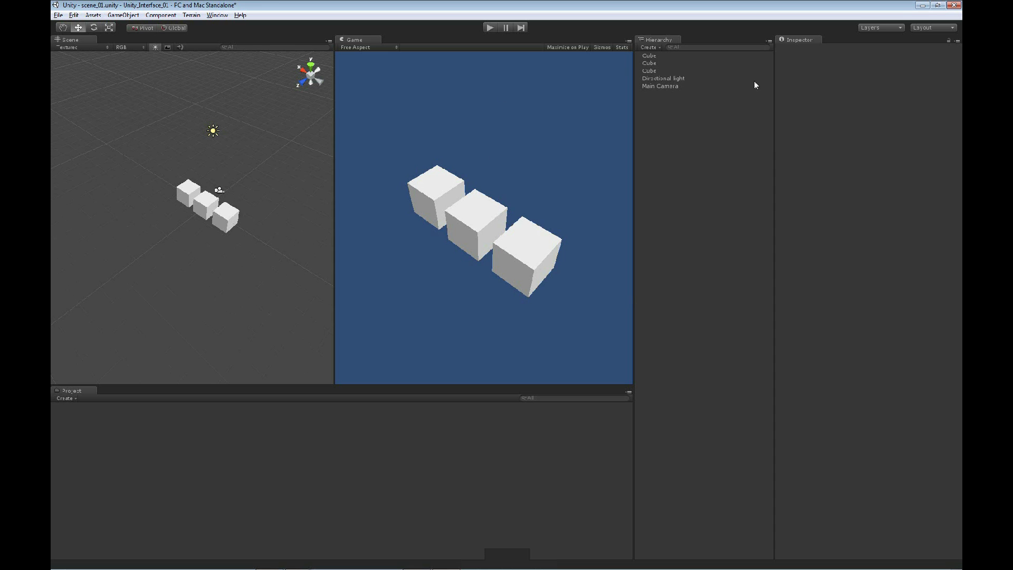
Switch to the tutorial_layout_01 layout and back to the temp layout.
click(953, 28)
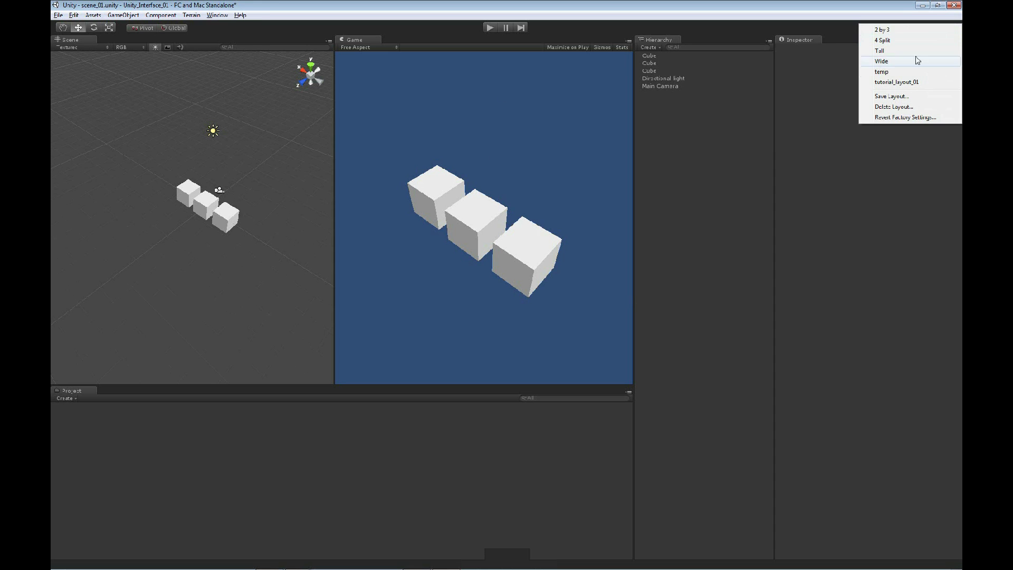
click(892, 84)
click(946, 30)
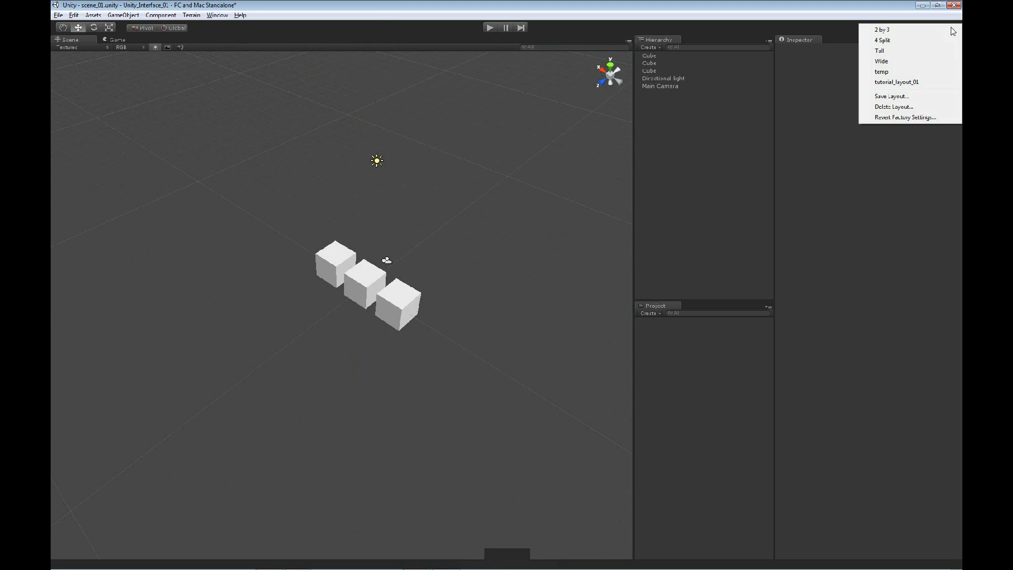
click(882, 73)
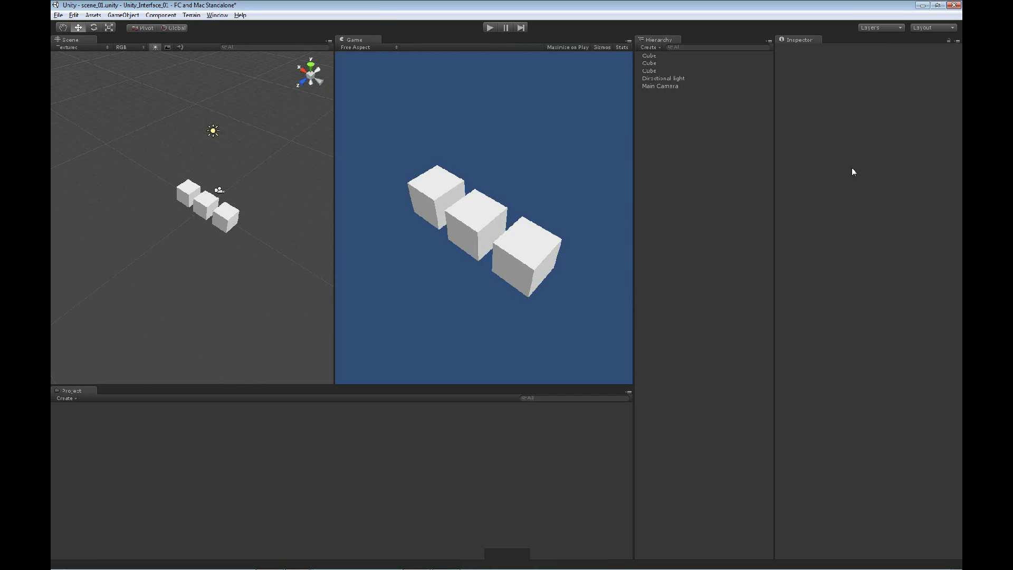